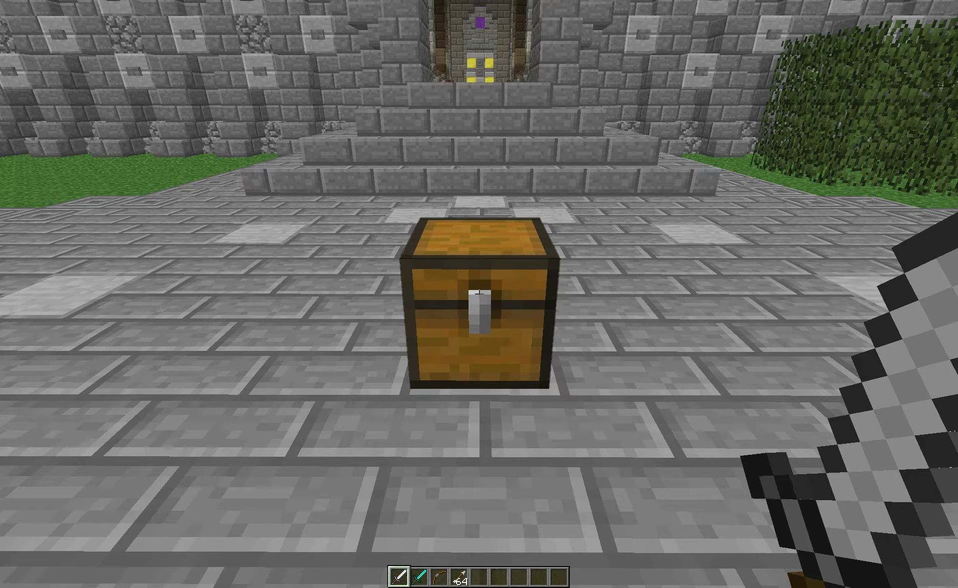
Create a PhatLoot named 'test' with /loot make test.
key("slash")
type("loot make")
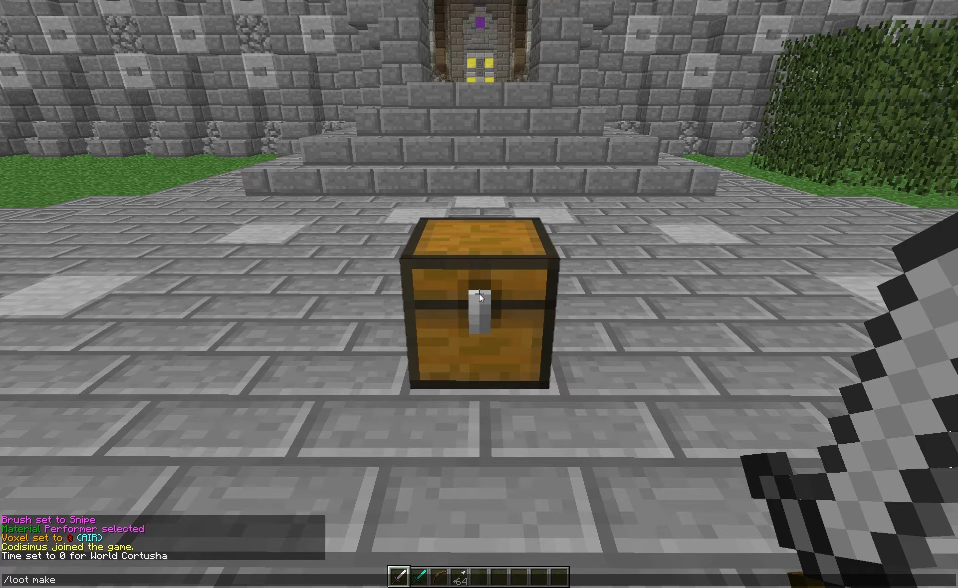
type(" test")
key("Return")
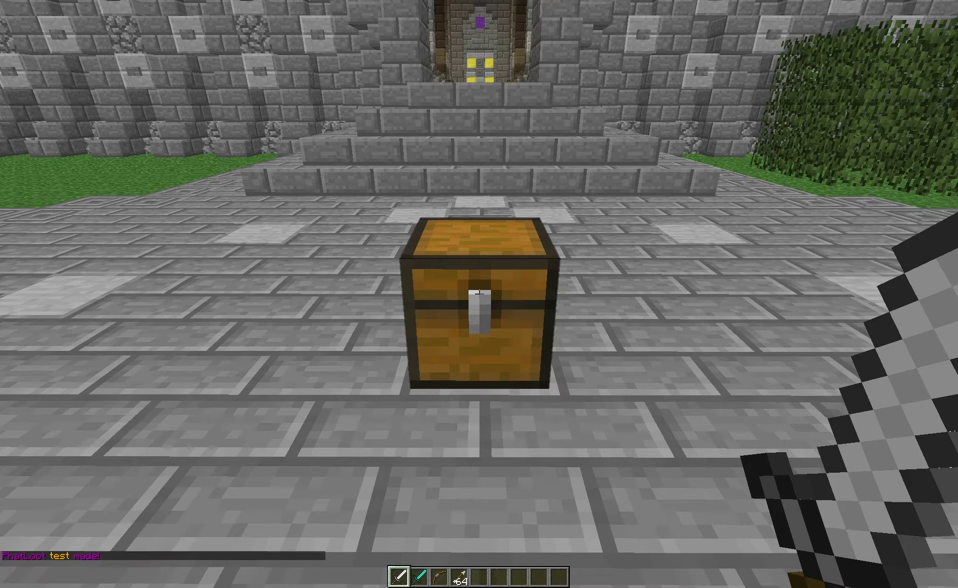
Link the chest in view to PhatLoot 'test' with /loot link test.
key("slash")
type("loot")
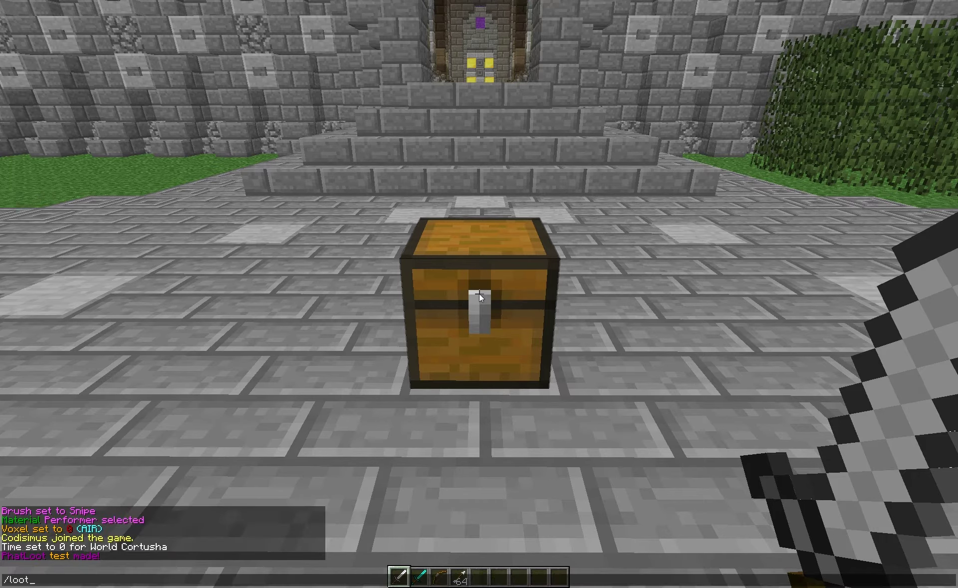
type(" link test")
key("Return")
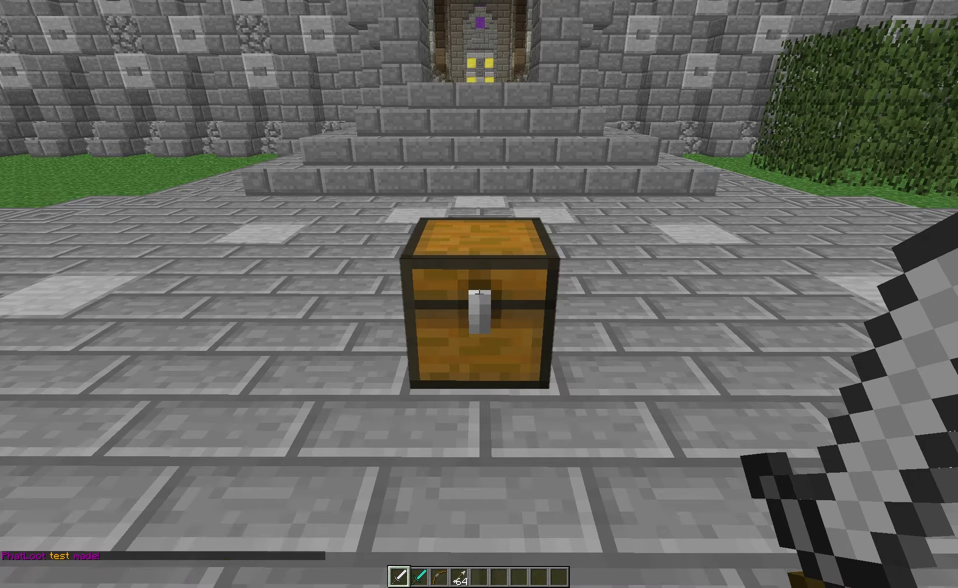
key("w")
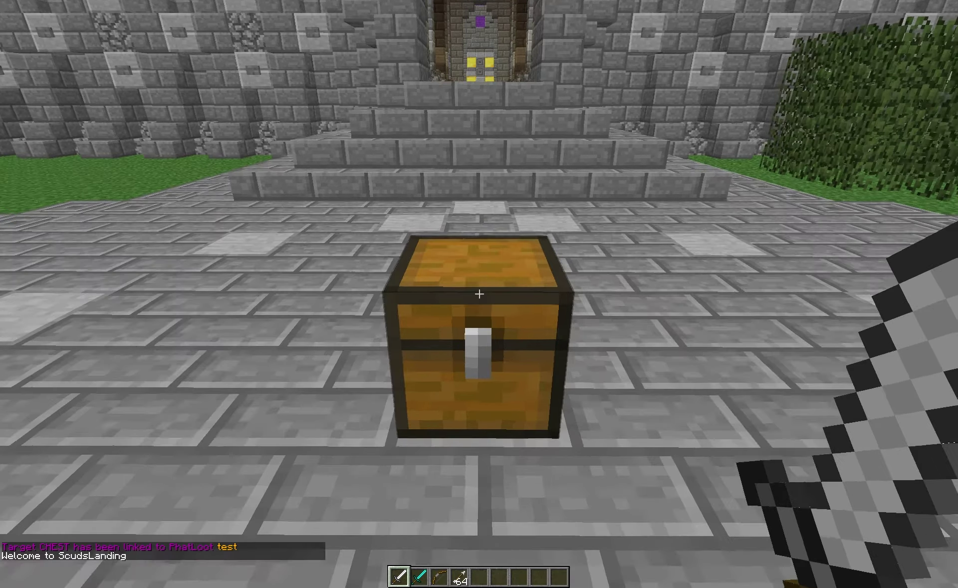
key("t")
type("/loot info")
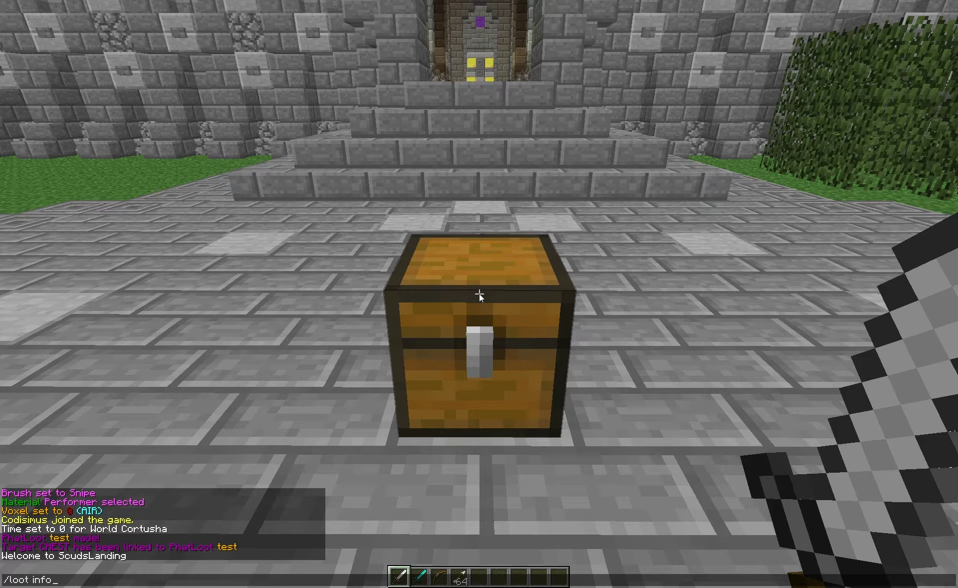
key("Return")
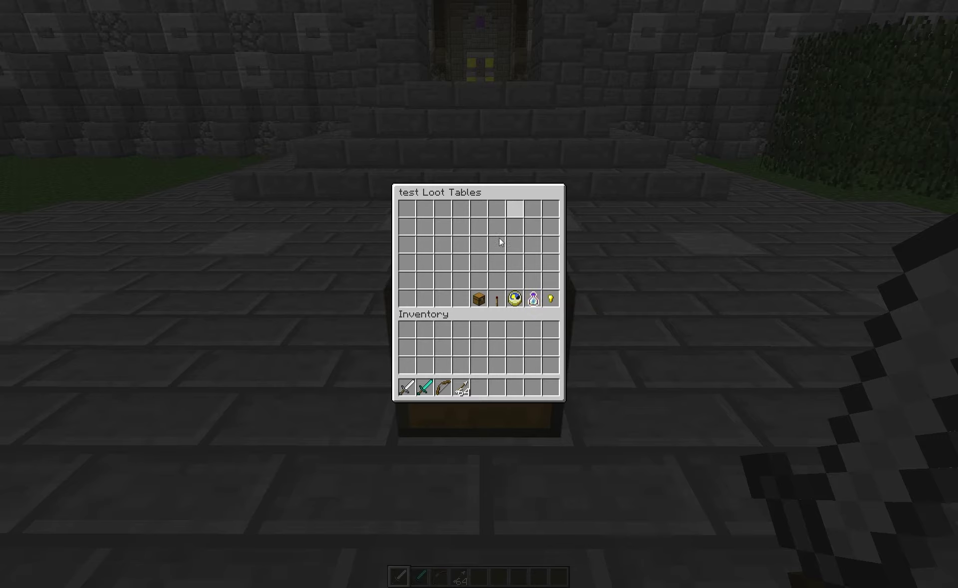
mouse_move(472, 298)
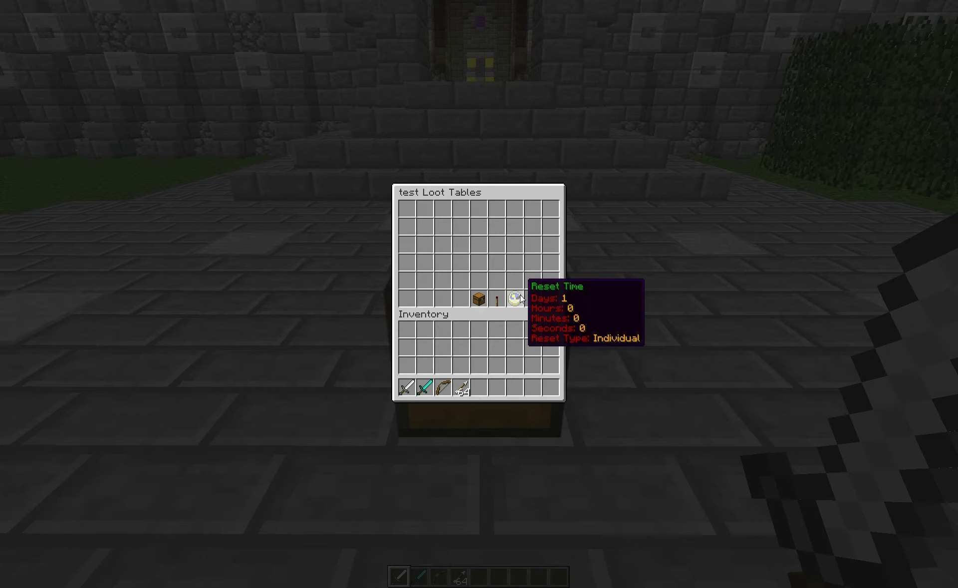
key("Escape")
type("t")
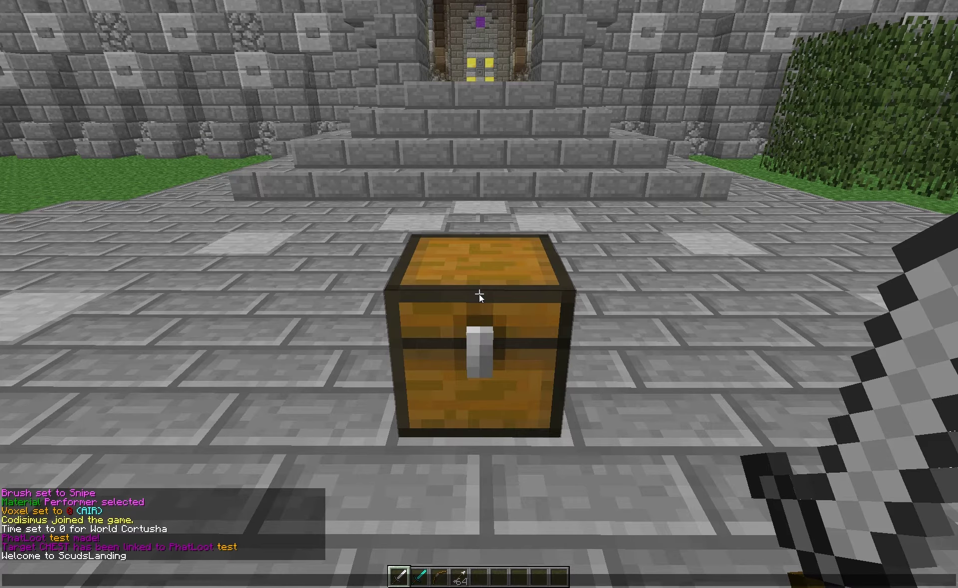
type("/loot time 0 0 0 0")
Set the test loot's reset time to 0 days, 0 hours, 0 minutes, 0 seconds.
key("Return")
key("t")
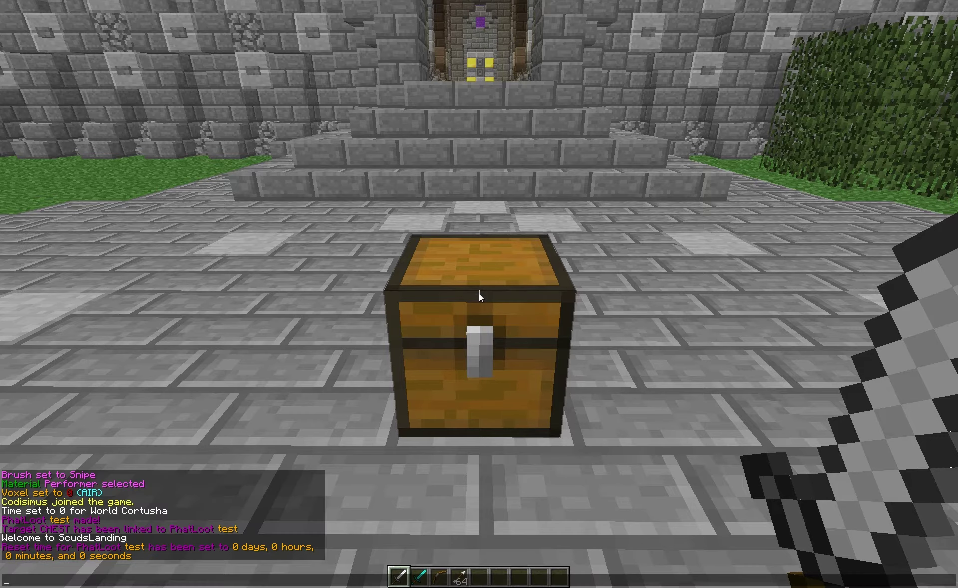
key("Up")
key("BackSpace")
key("BackSpace")
key("BackSpace")
key("BackSpace")
key("BackSpace")
key("BackSpace")
key("BackSpace")
key("BackSpace")
key("BackSpace")
key("BackSpace")
key("BackSpace")
key("BackSpace")
key("BackSpace")
key("BackSpace")
key("BackSpace")
key("BackSpace")
key("BackSpace")
key("BackSpace")
Check the test loot's settings with /loot info, then close the window.
key("Up")
key("BackSpace")
key("BackSpace")
key("BackSpace")
key("BackSpace")
key("BackSpace")
key("BackSpace")
key("BackSpace")
key("BackSpace")
key("BackSpace")
key("BackSpace")
key("BackSpace")
key("BackSpace")
type("info")
key("Return")
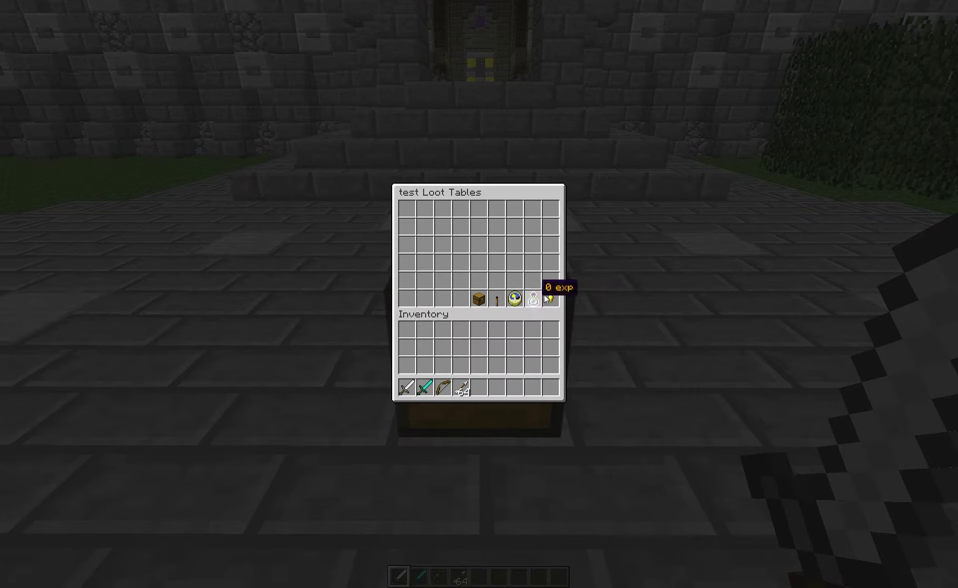
key("Escape")
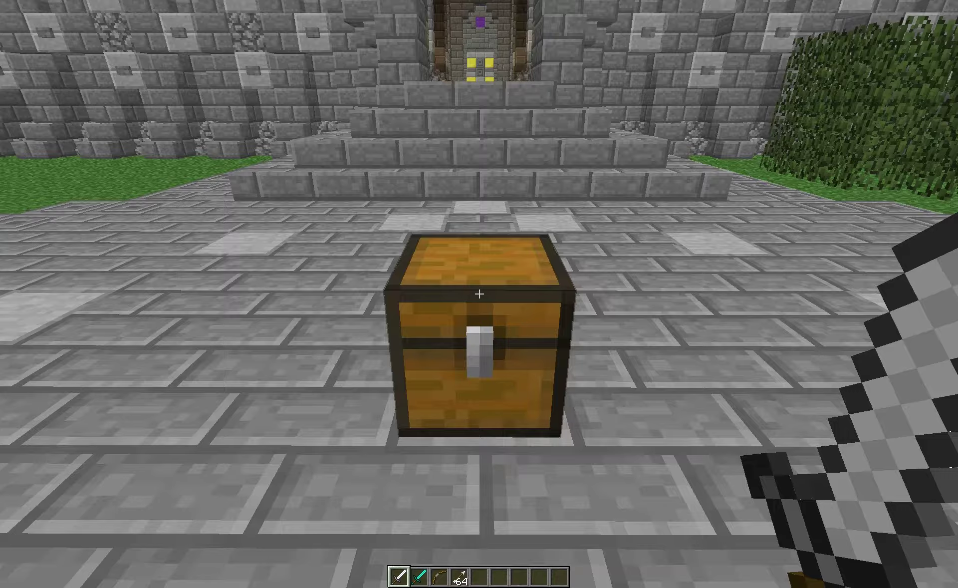
type("/loo")
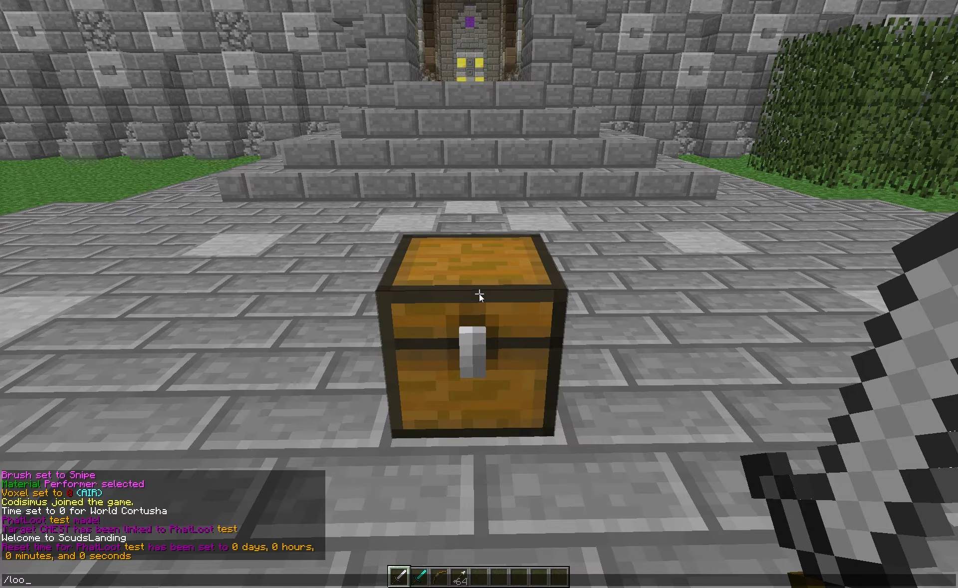
type("t a")
Set the test loot's money reward to 1-10 with /loot money 1-10.
key("BackSpace")
type("money 1-10")
key("Return")
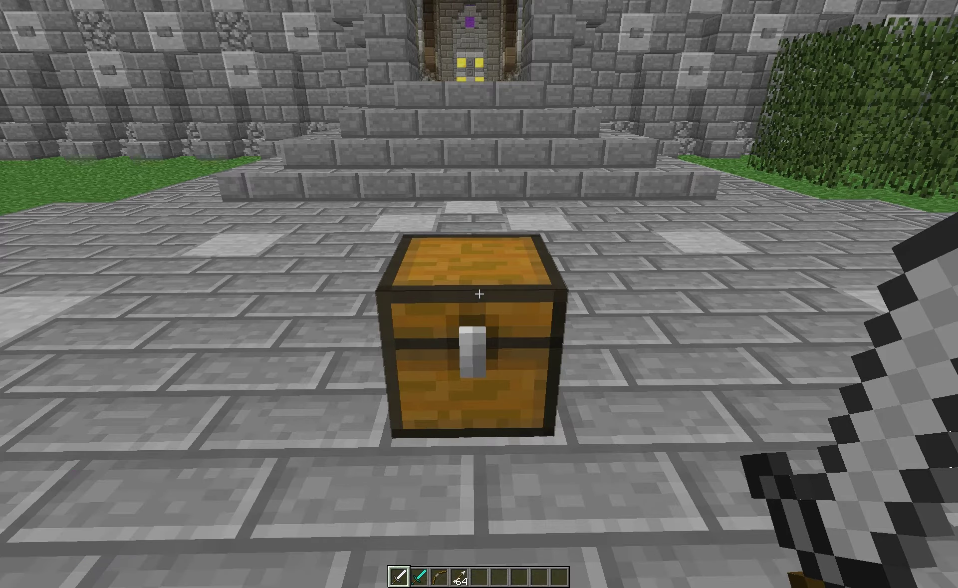
Open the chest to test the loot, collecting 9gp.
right_click(479, 294)
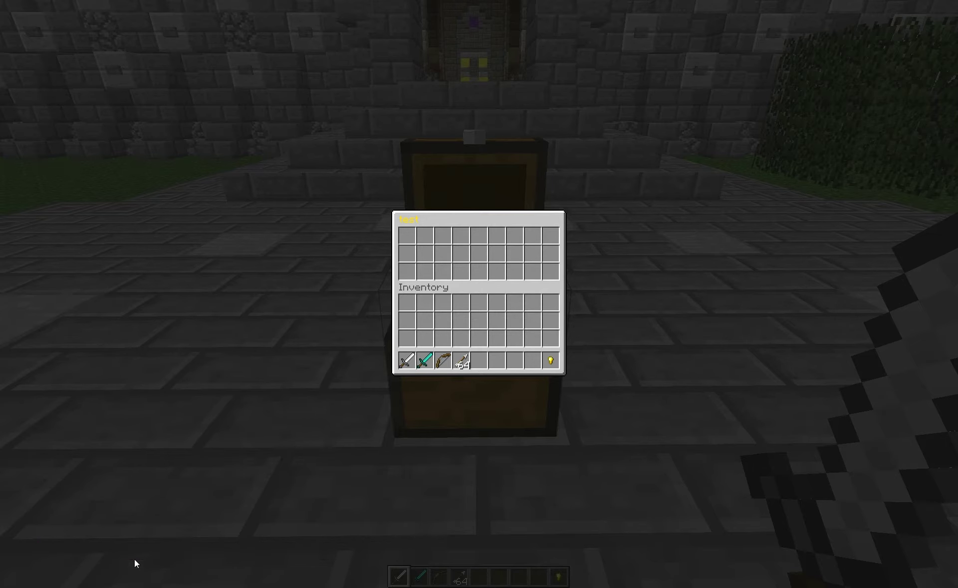
key("Escape")
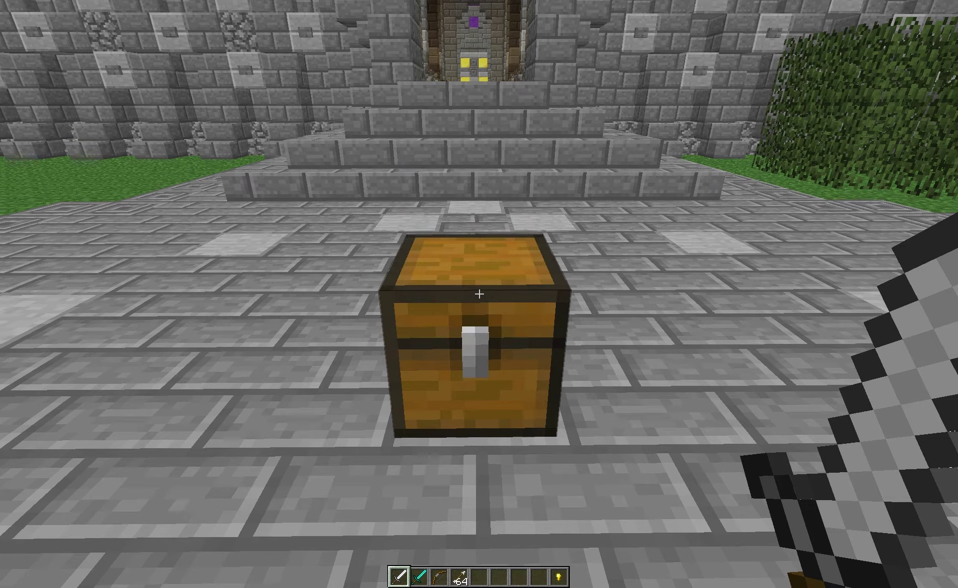
key("slash")
type("loot ")
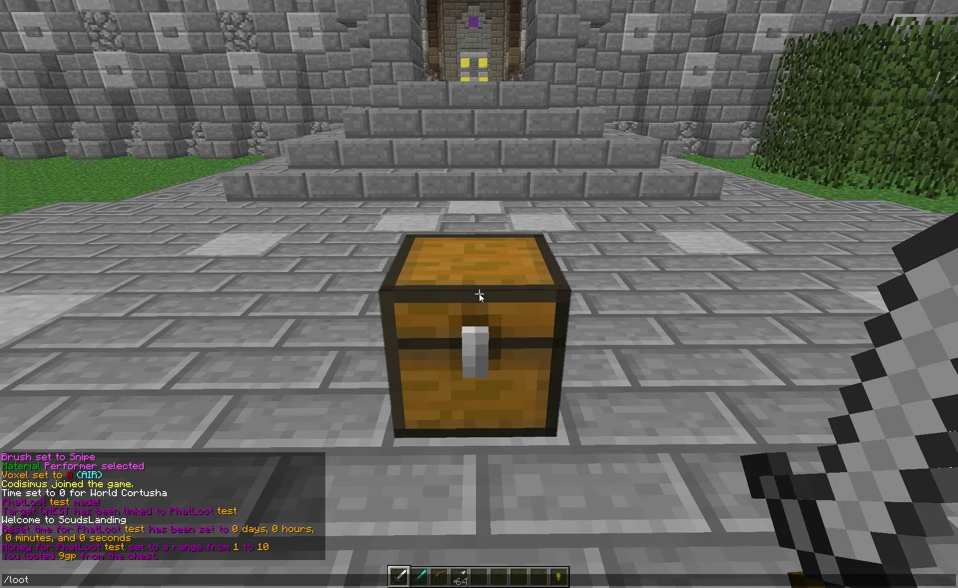
type("exp")
Set experience to 5-20 and test the chest, receiving 6gp and 8 experience.
type("5-20")
key("Return")
right_click(479, 294)
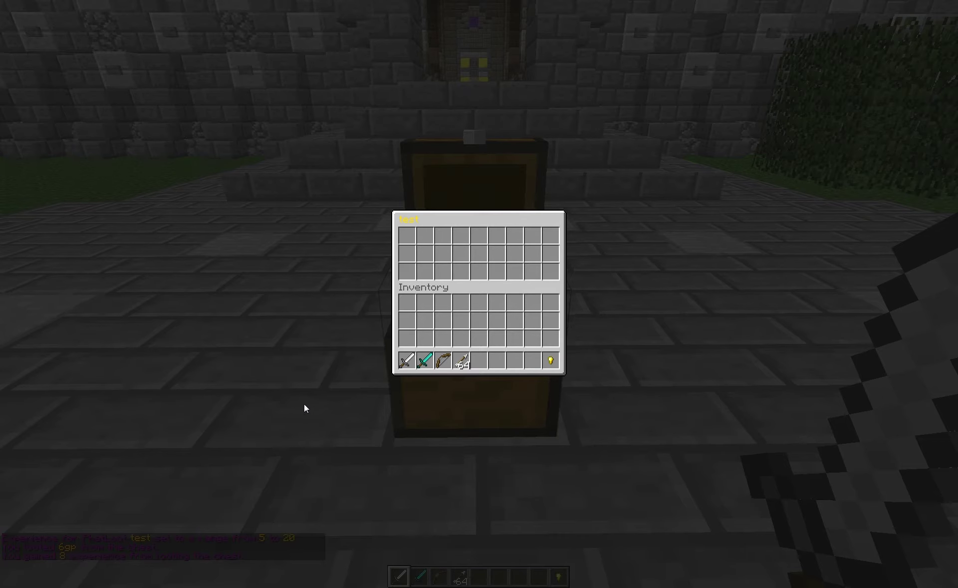
key("Escape")
key("t")
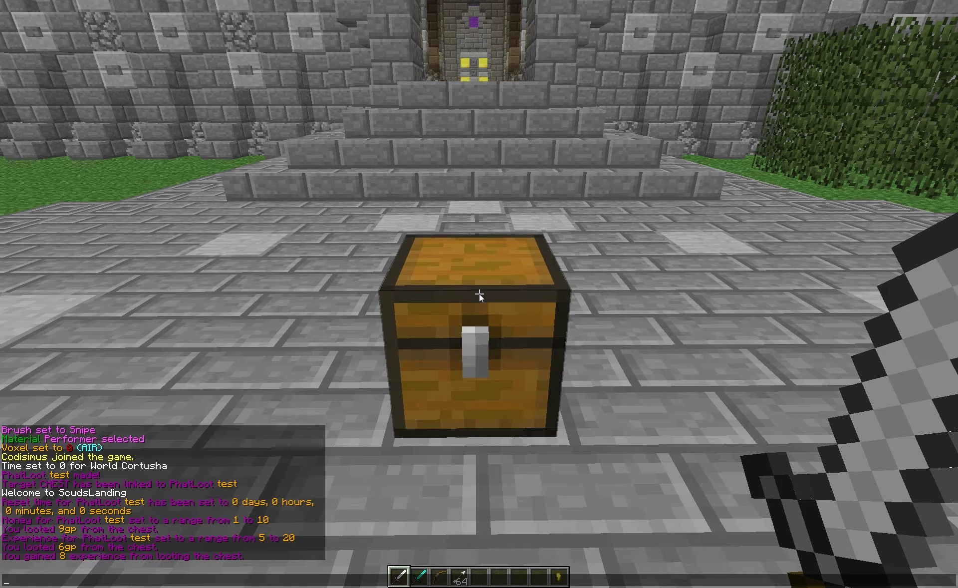
key("Up")
key("Up")
Set the test loot's money reward to 0 with /loot money 0.
key("BackSpace")
key("BackSpace")
type("0")
key("Return")
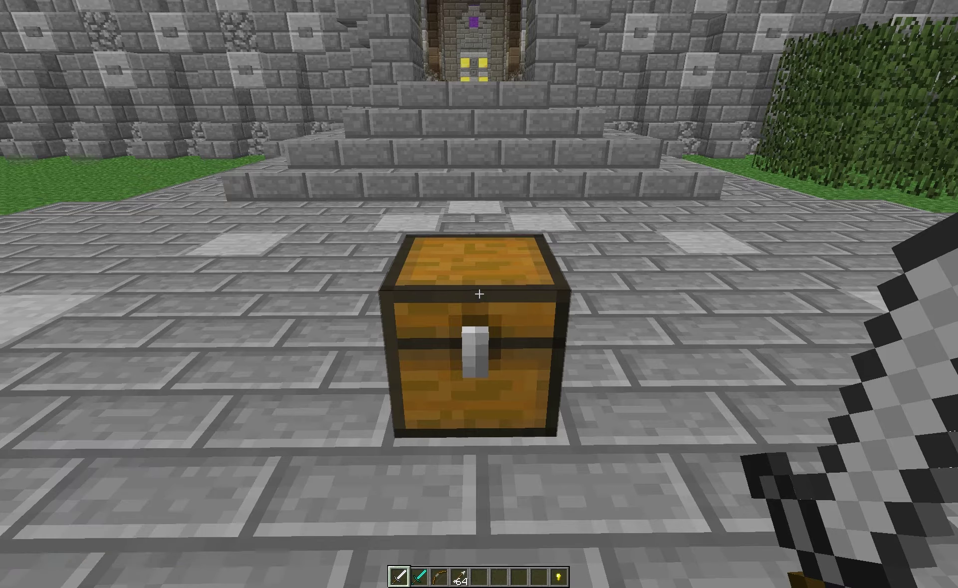
Set the test loot's experience reward to 0 with /loot exp 0.
key("t")
key("Up")
key("Up")
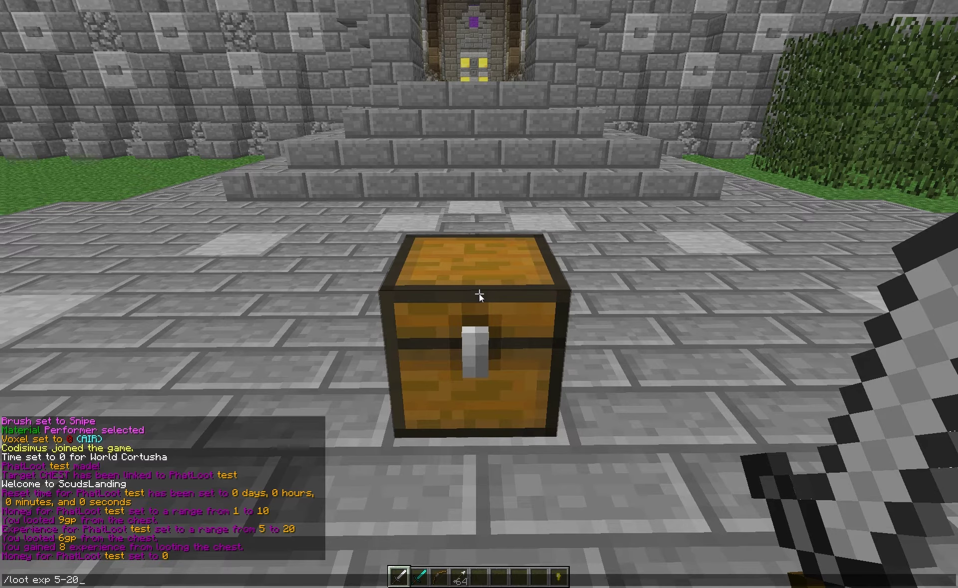
key("BackSpace")
key("BackSpace")
key("BackSpace")
key("BackSpace")
type("0")
key("Return")
key("t")
key("Up")
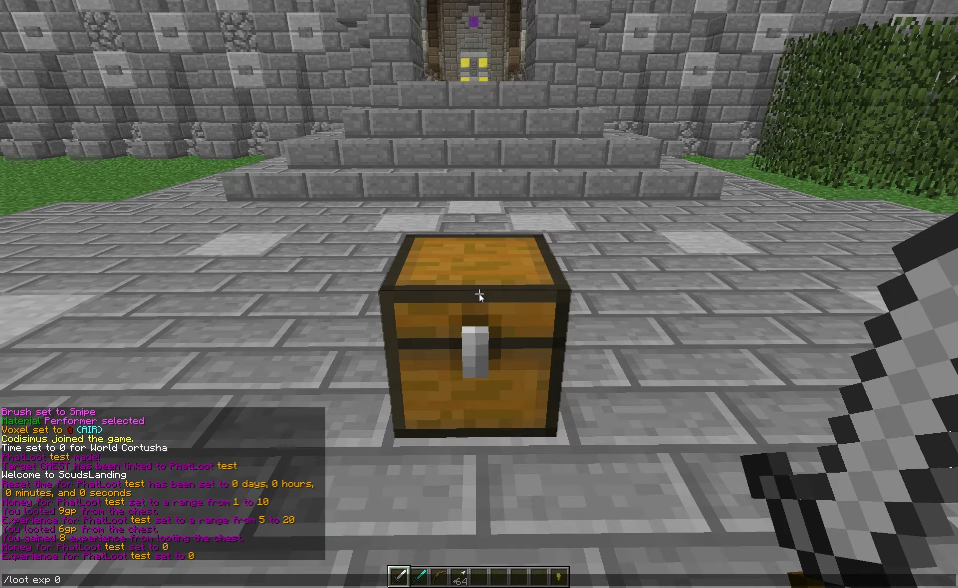
key("BackSpace")
key("BackSpace")
key("BackSpace")
key("BackSpace")
key("BackSpace")
key("BackSpace")
key("BackSpace")
key("BackSpace")
key("BackSpace")
key("BackSpace")
key("BackSpace")
key("BackSpace")
key("BackSpace")
key("Escape")
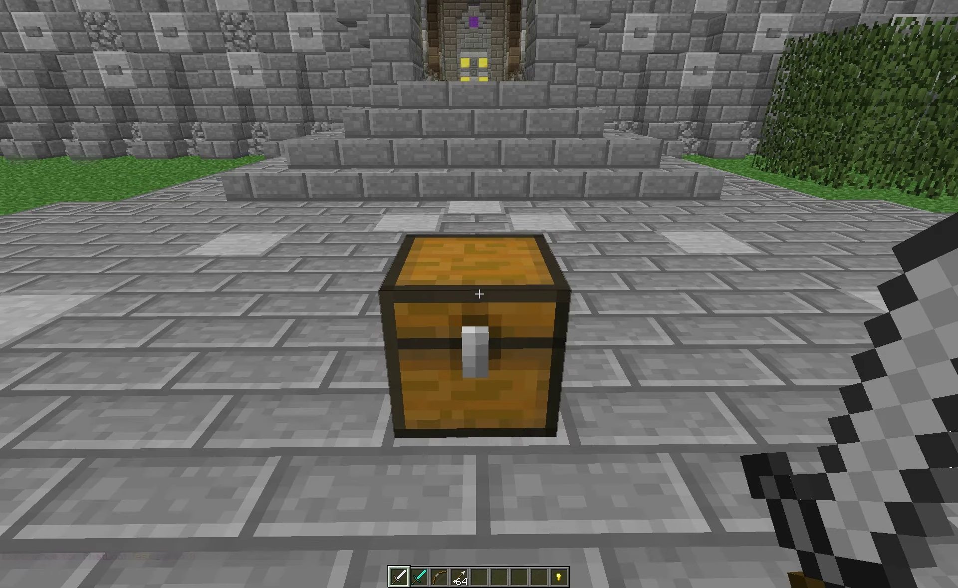
key("t")
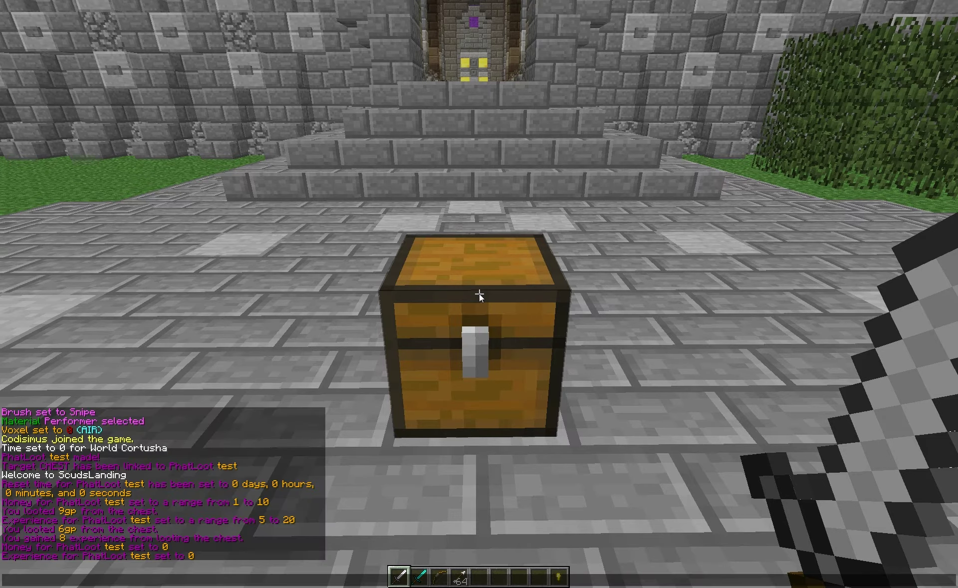
key("Up")
key("Up")
key("Up")
key("Up")
key("Up")
key("Up")
key("Return")
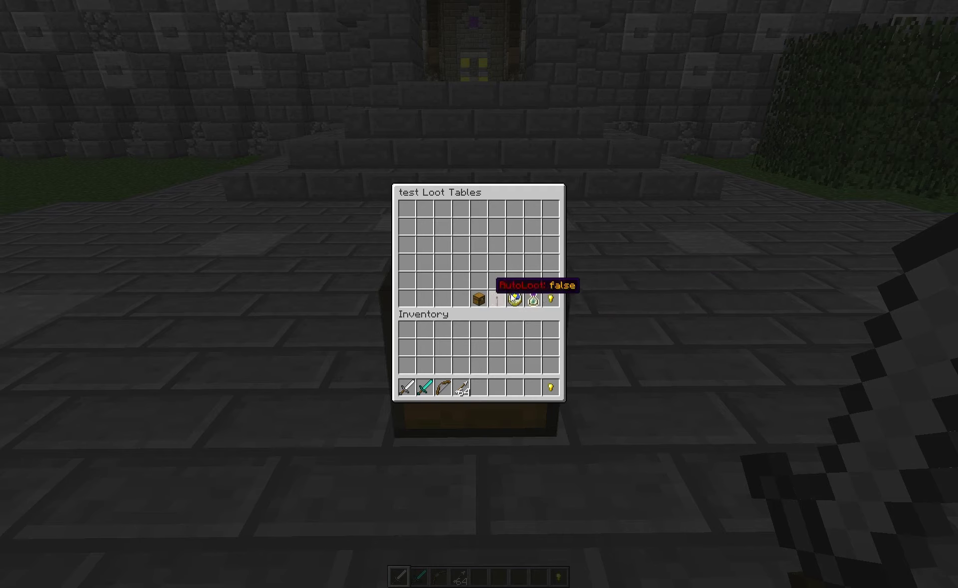
mouse_move(509, 298)
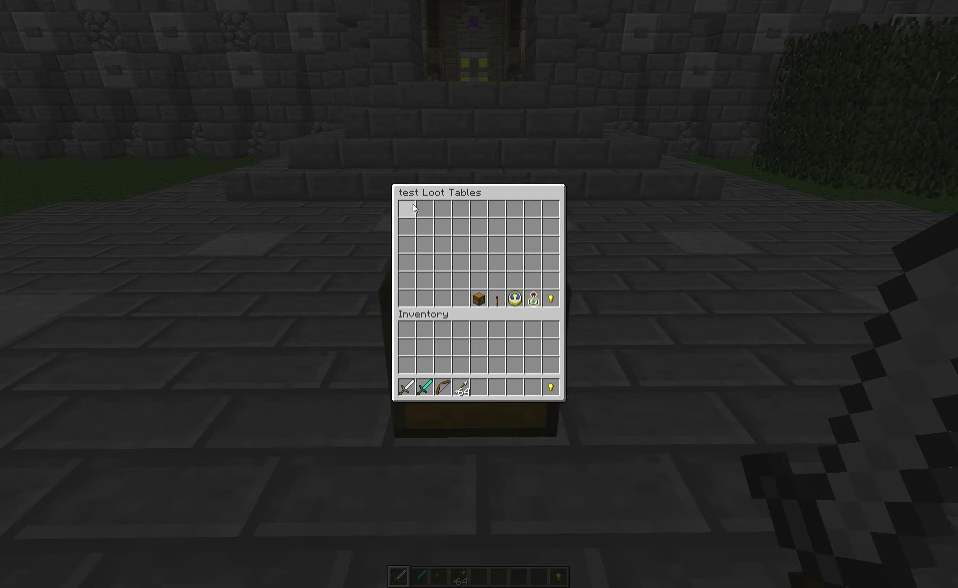
key("Escape")
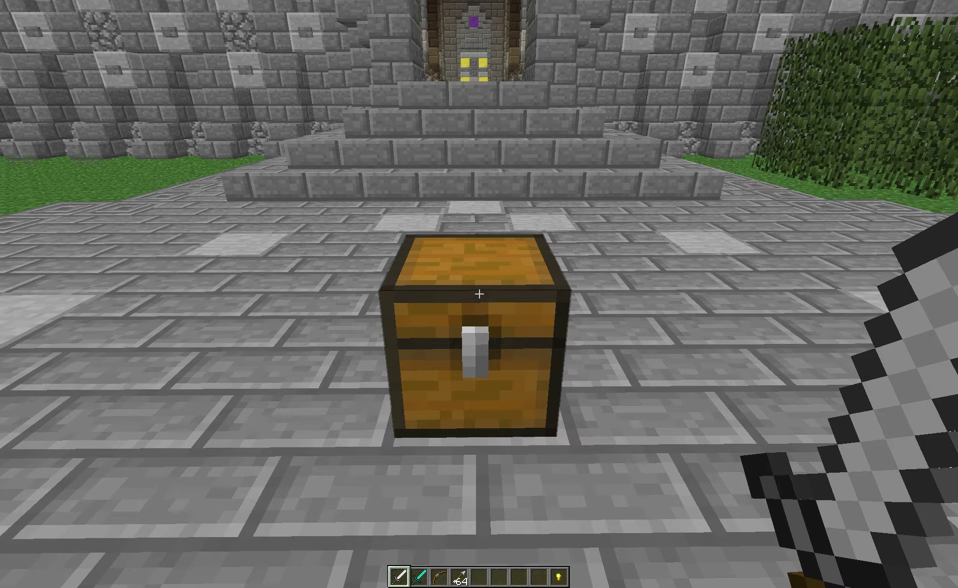
Scroll the hotbar through the weapons and open chat with a / prefix.
scroll(479, 294, "down", 4)
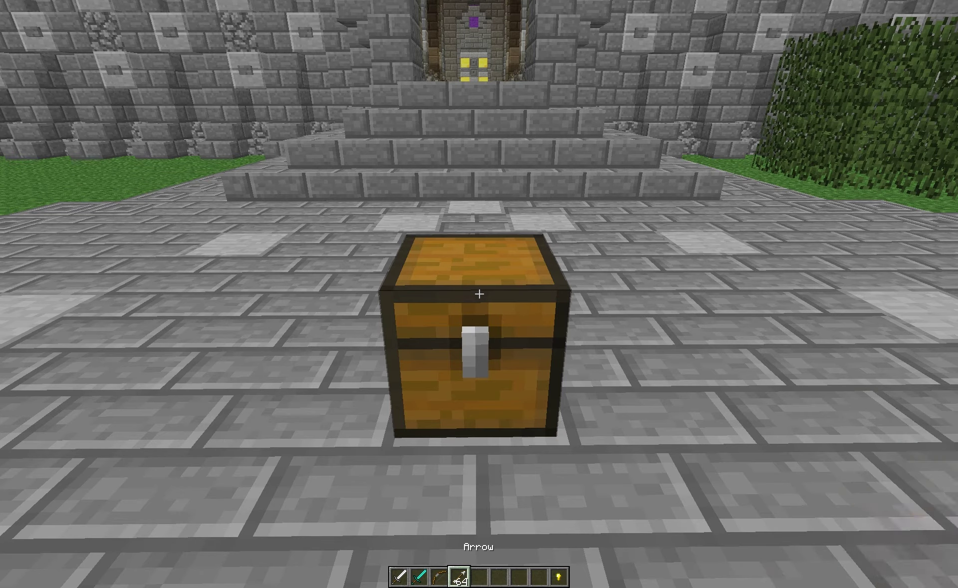
scroll(479, 294, "up", 4)
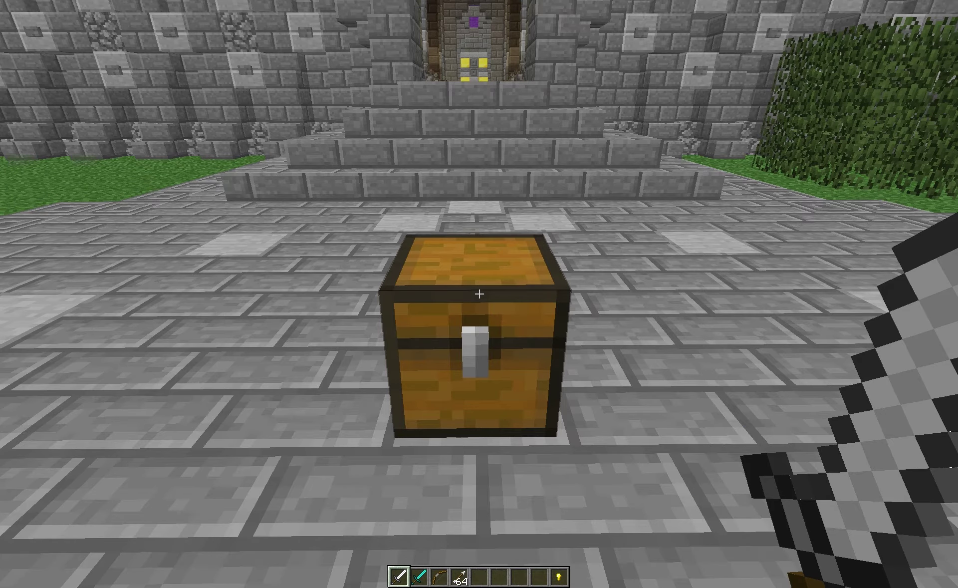
scroll(479, 294, "down", 3)
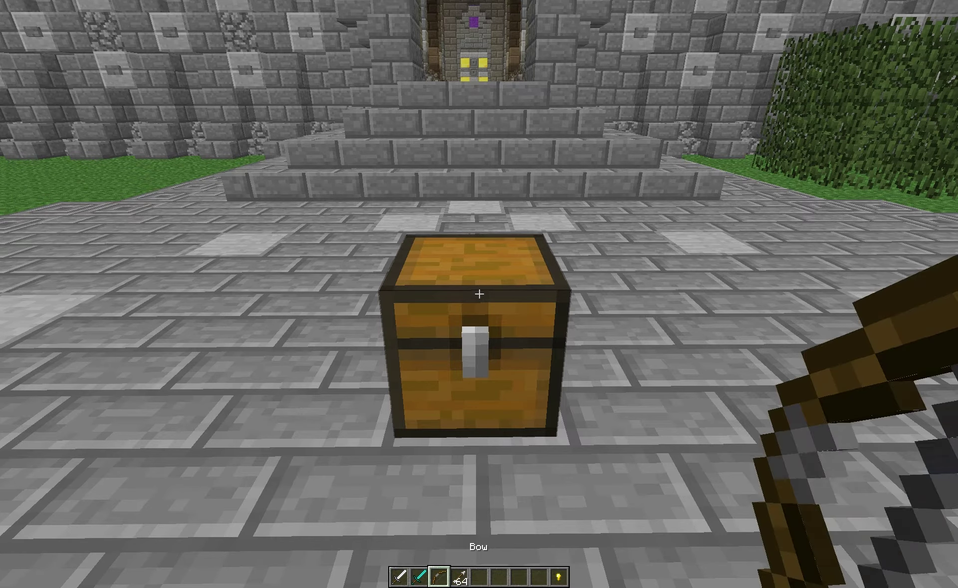
scroll(479, 294, "down", 1)
scroll(479, 294, "up", 4)
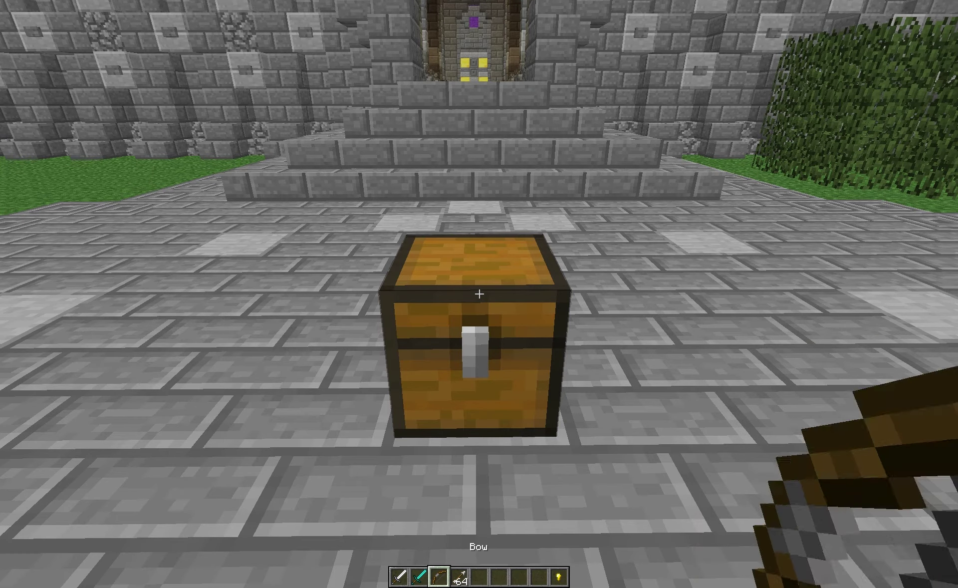
key("slash")
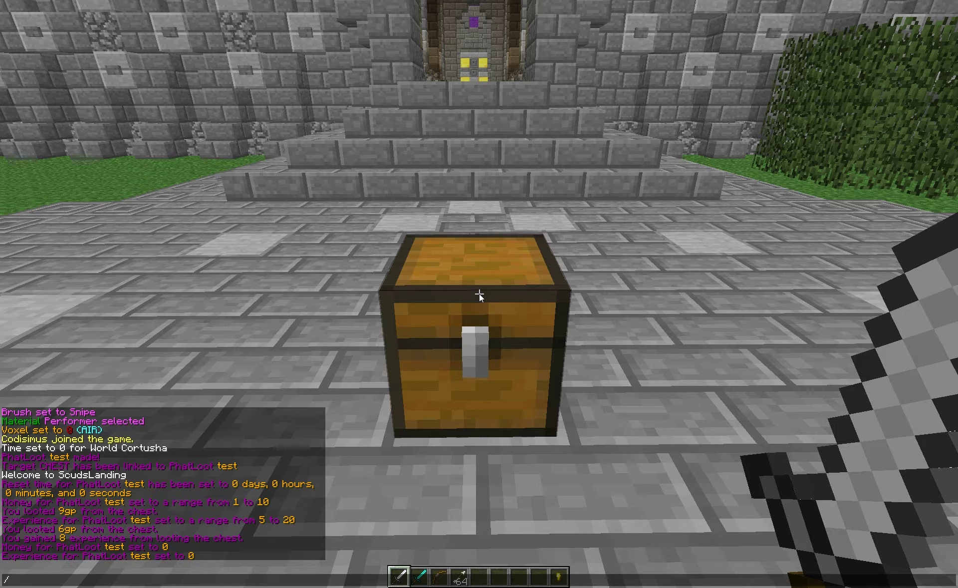
Add a collection named Weapon to PhatLoot test and view its loot info.
type("oot add coll Weapon ptest")
key("BackSpace")
key("BackSpace")
key("BackSpace")
key("BackSpace")
key("BackSpace")
key("BackSpace")
key("BackSpace")
key("Return")
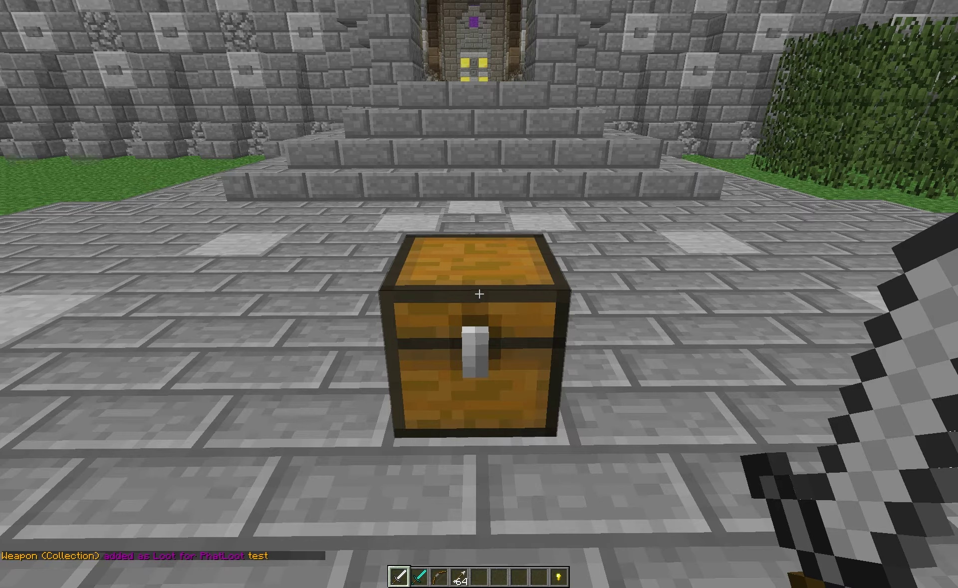
type("t/loot info")
key("Return")
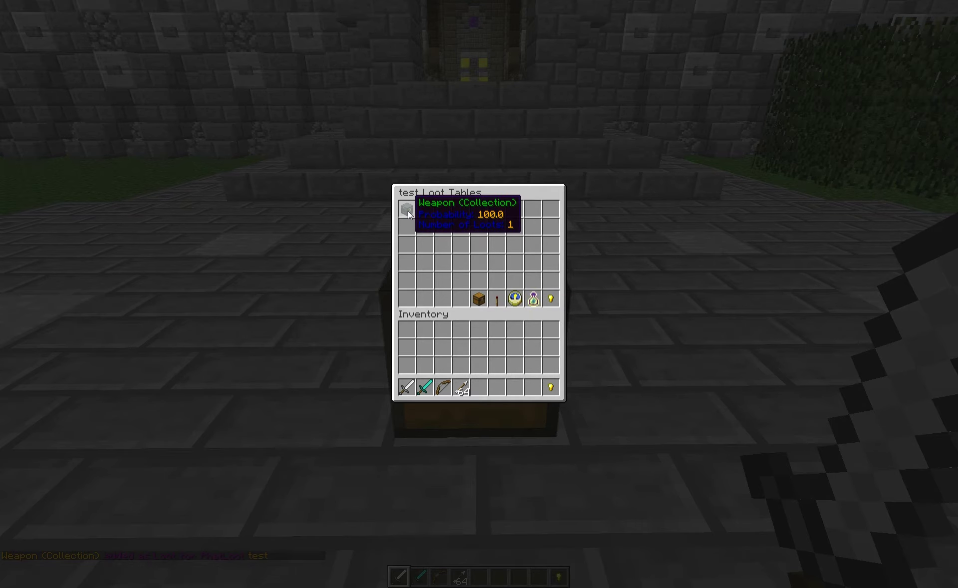
left_click(408, 211)
left_click(409, 211)
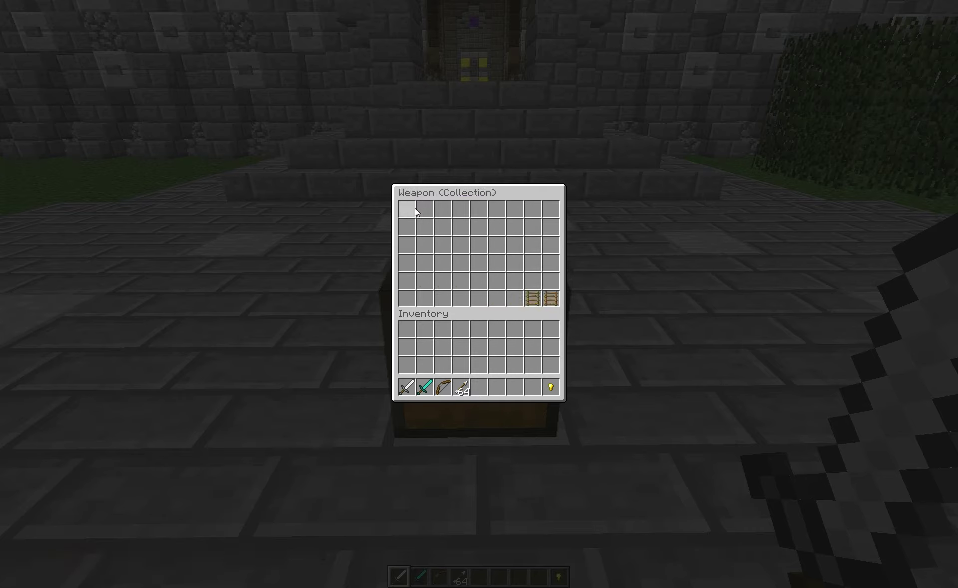
left_click(533, 299)
key("Escape")
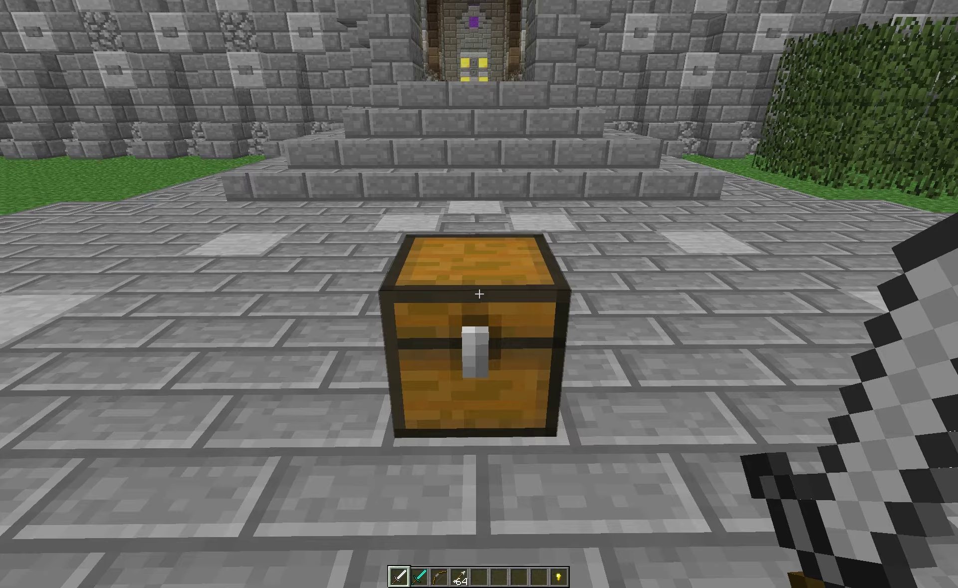
Add the held iron sword to the Weapon collection at 50% chance.
key("t")
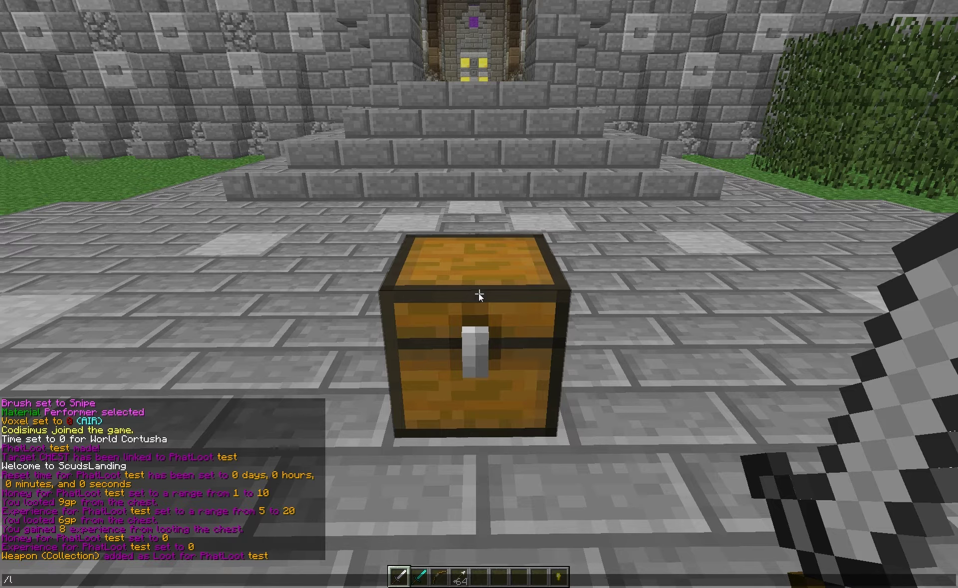
type("oot add hand %50 cWeapon")
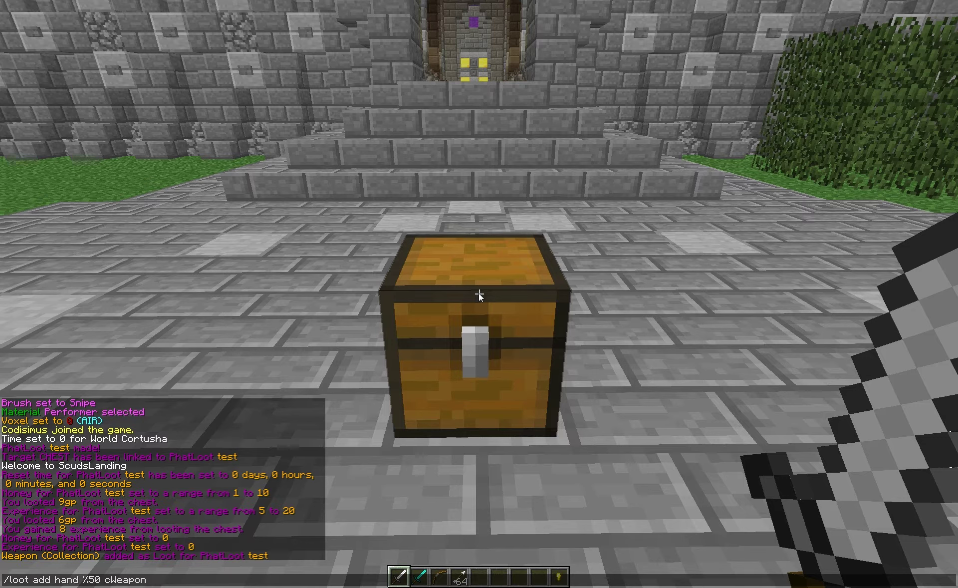
key("BackSpace")
key("BackSpace")
key("BackSpace")
key("BackSpace")
type("%50")
key("Return")
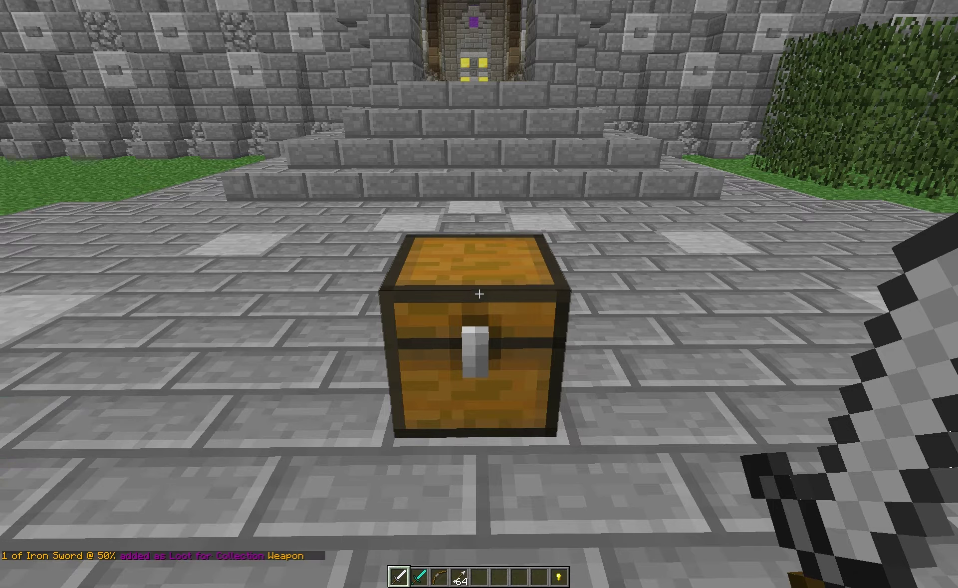
Switch to the diamond sword and prepare the add-to-Weapon command with 20% chance.
key("t")
key("Escape")
key("2")
key("t")
key("Up")
key("Up")
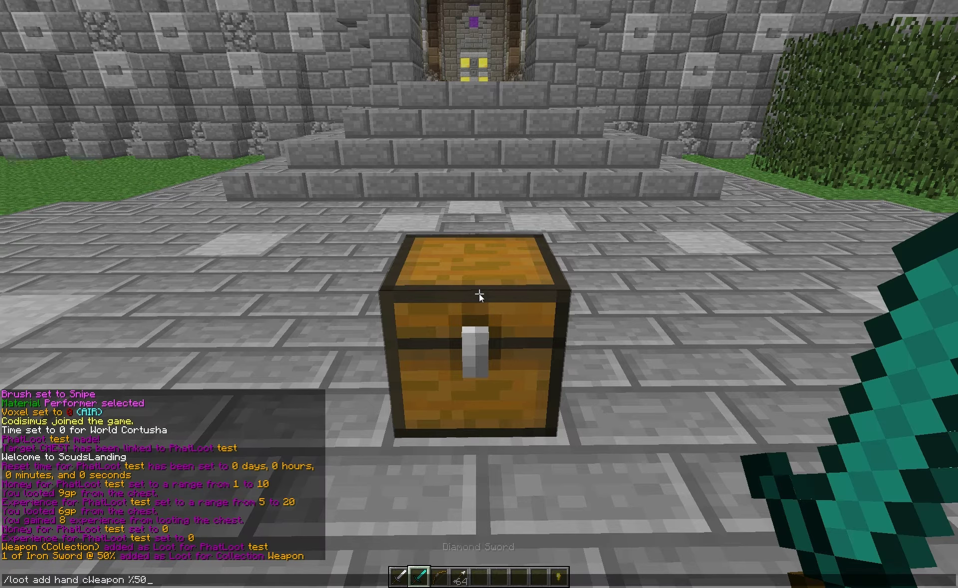
key("BackSpace")
key("BackSpace")
type("20")
Send /loot add hand cWeapon %20, then scroll the hotbar to the bow.
key("Return")
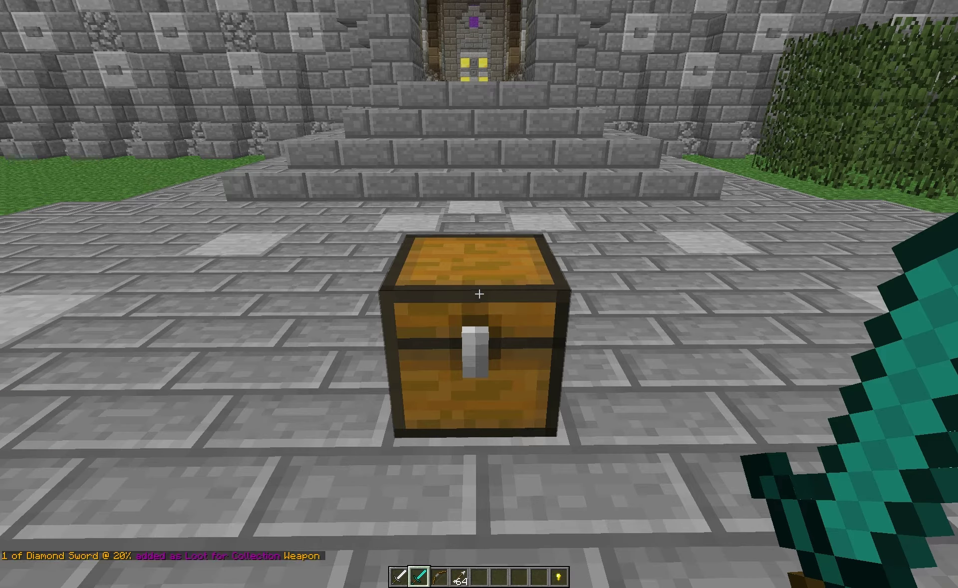
scroll(480, 294, "down", 1)
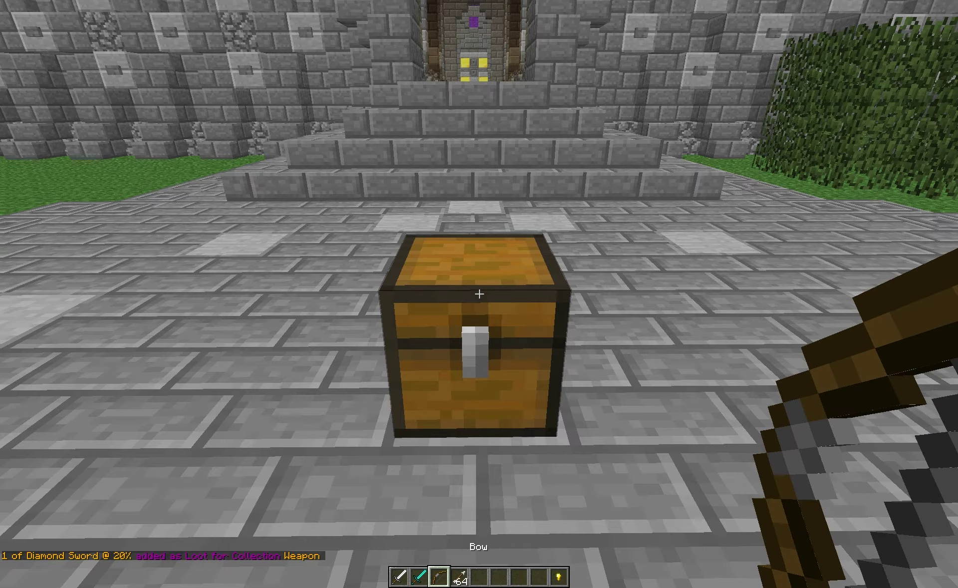
scroll(479, 294, "down", 1)
scroll(479, 294, "up", 1)
scroll(479, 294, "down", 1)
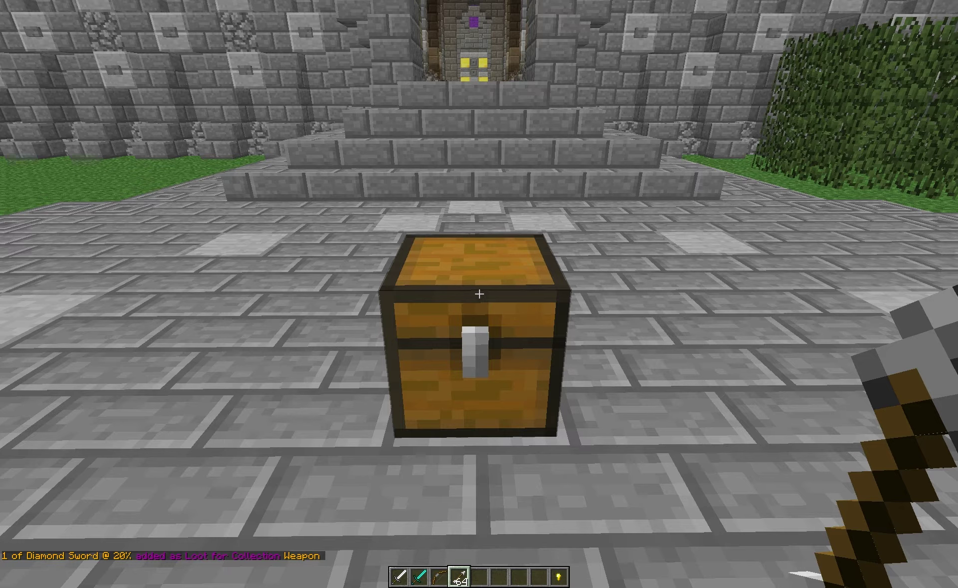
scroll(479, 294, "up", 1)
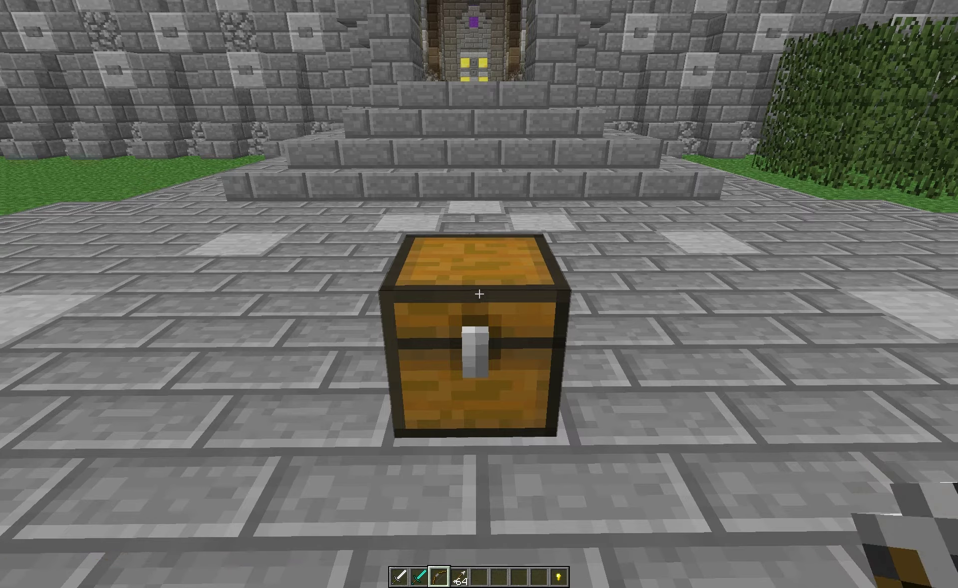
Type /loot add coll Bow cWeapon in chat without sending it.
type("t/lo")
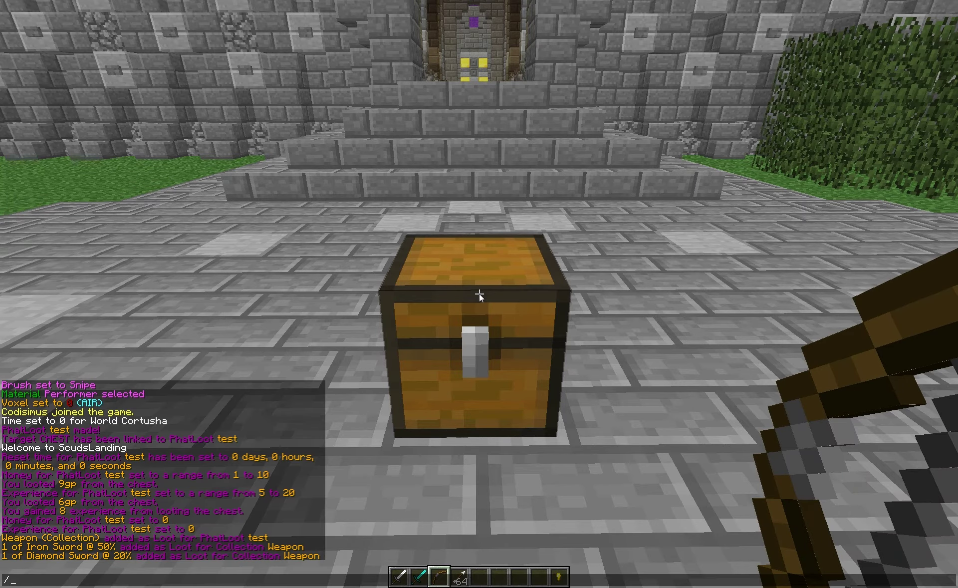
type("ot add coll Bow")
type("cWeapon")
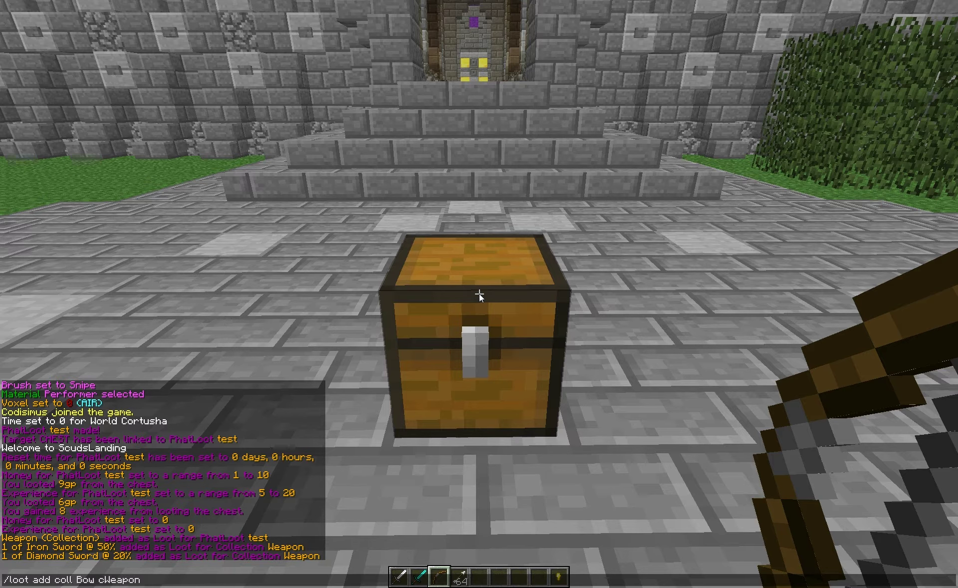